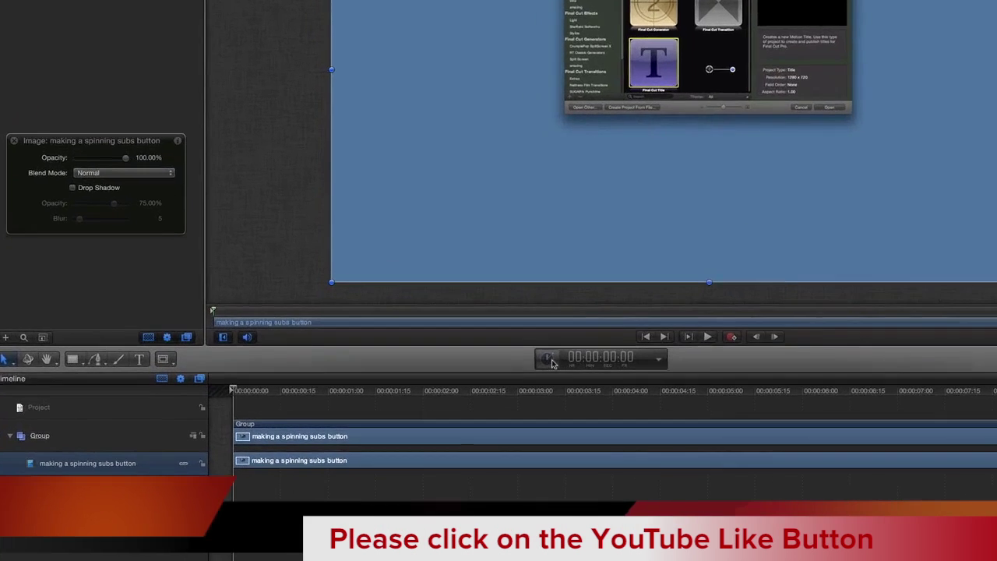
Try the timing display as project duration, then as frames, then back to timecode
left_click(556, 380)
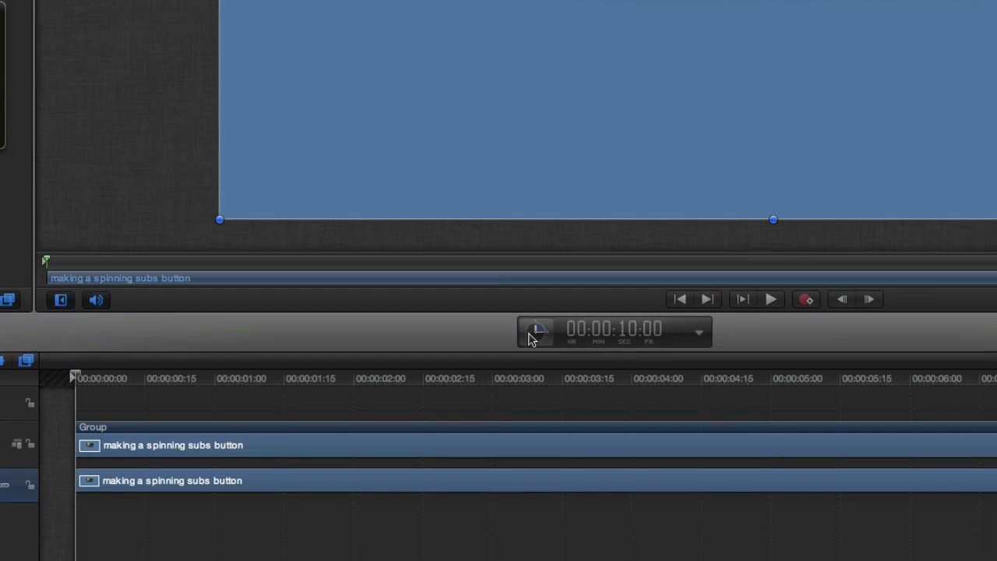
left_click(699, 332)
left_click(709, 318)
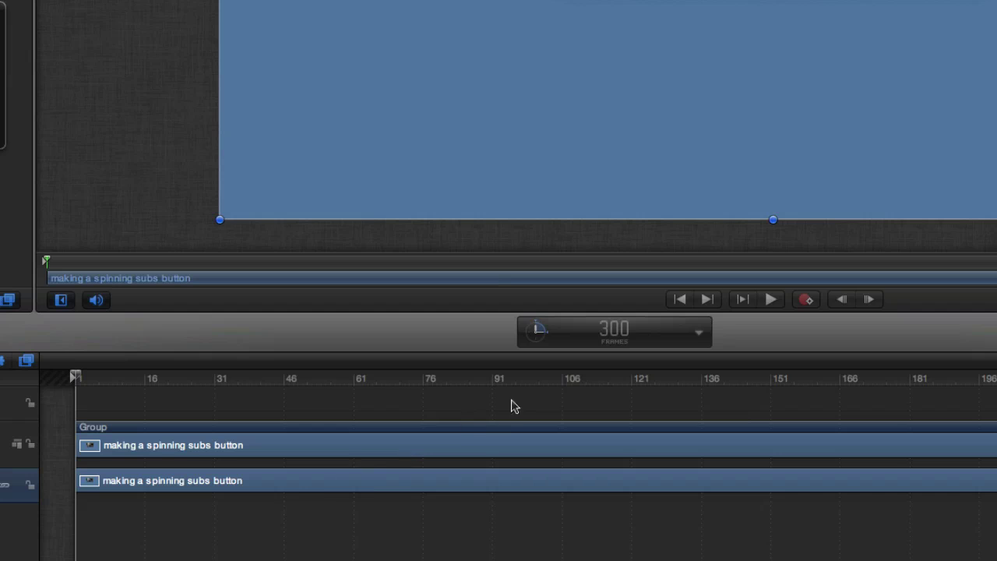
left_click(697, 334)
left_click(714, 349)
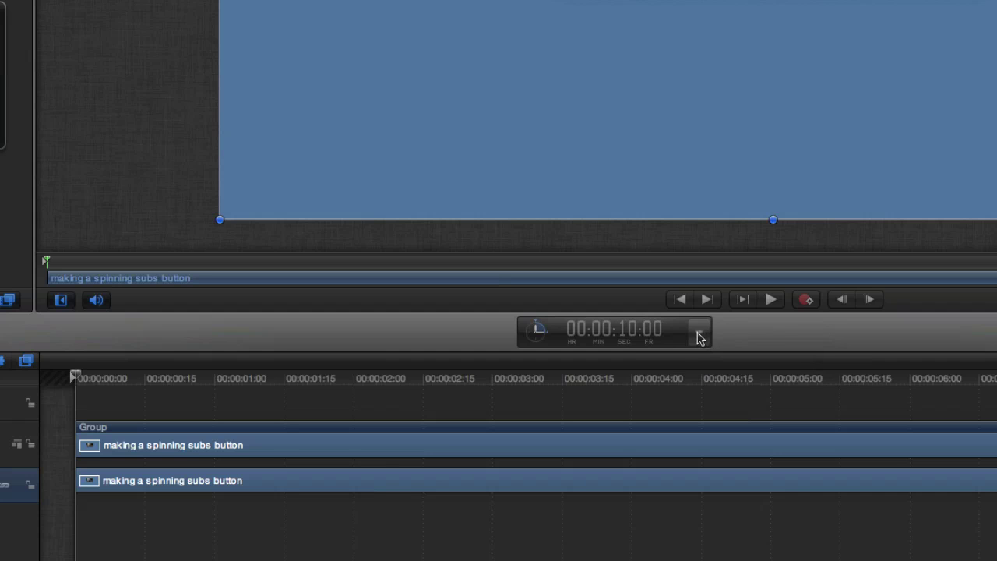
Show the current time, play and stop at frame 89, then display time in frames
left_click(700, 336)
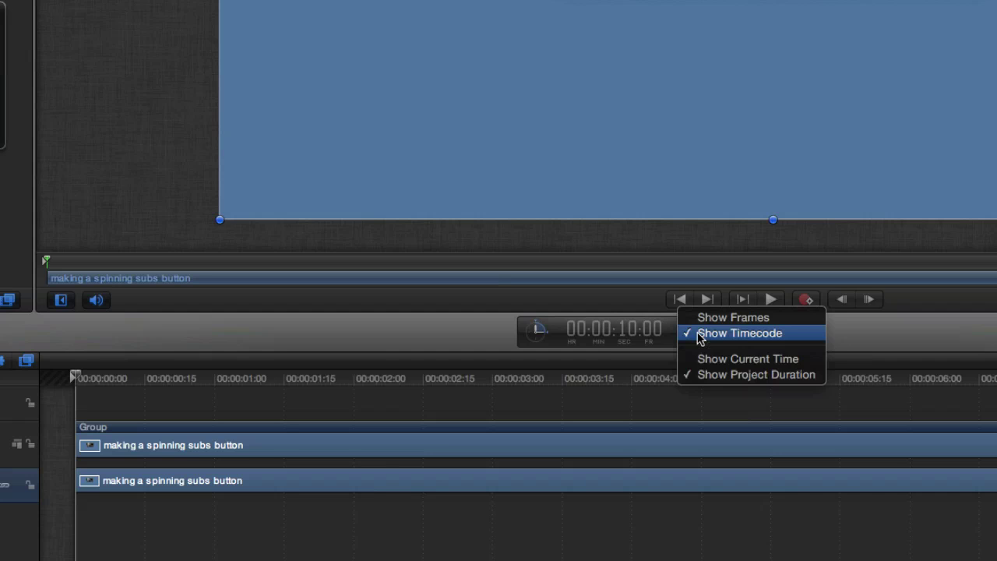
left_click(745, 359)
key("space")
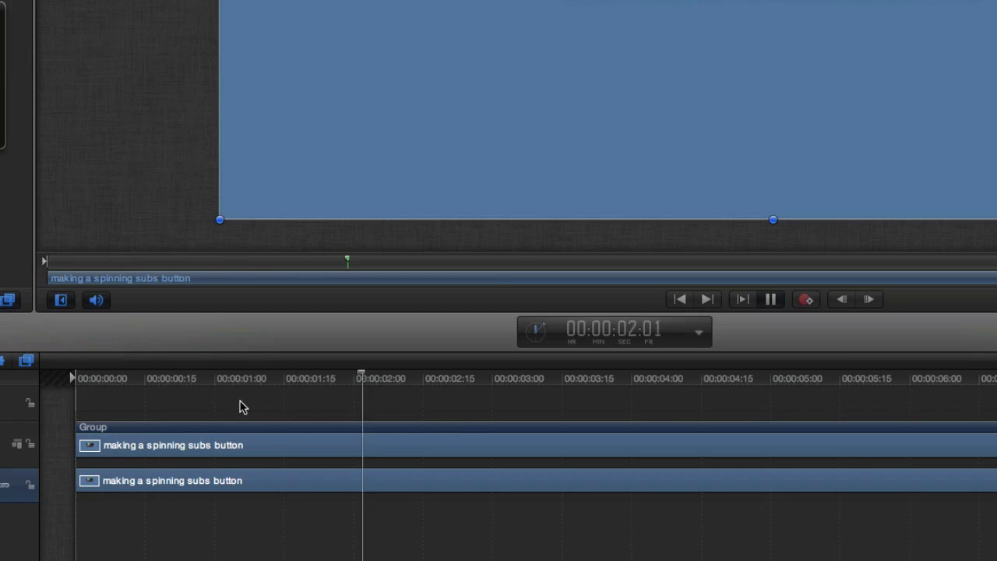
key("space")
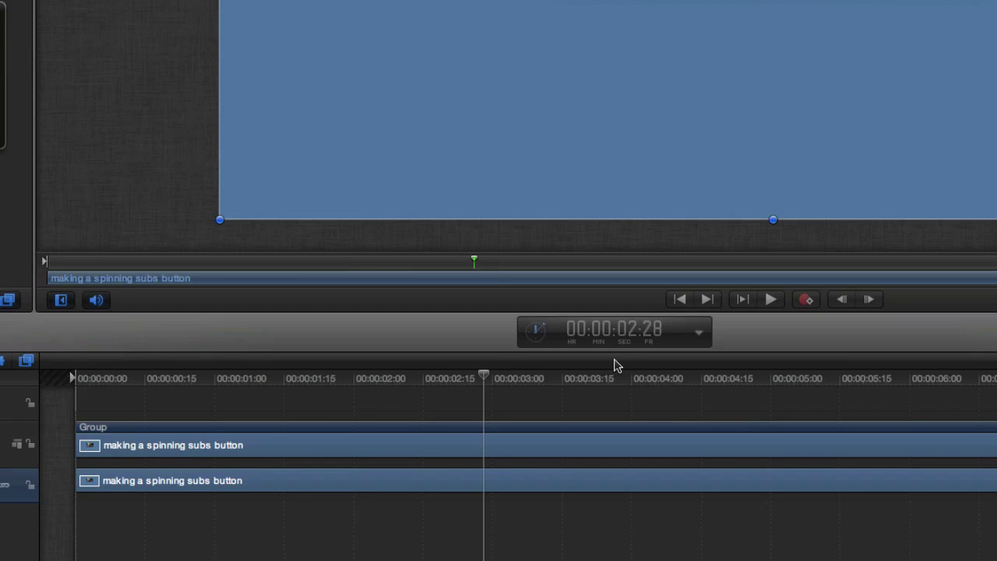
left_click(701, 335)
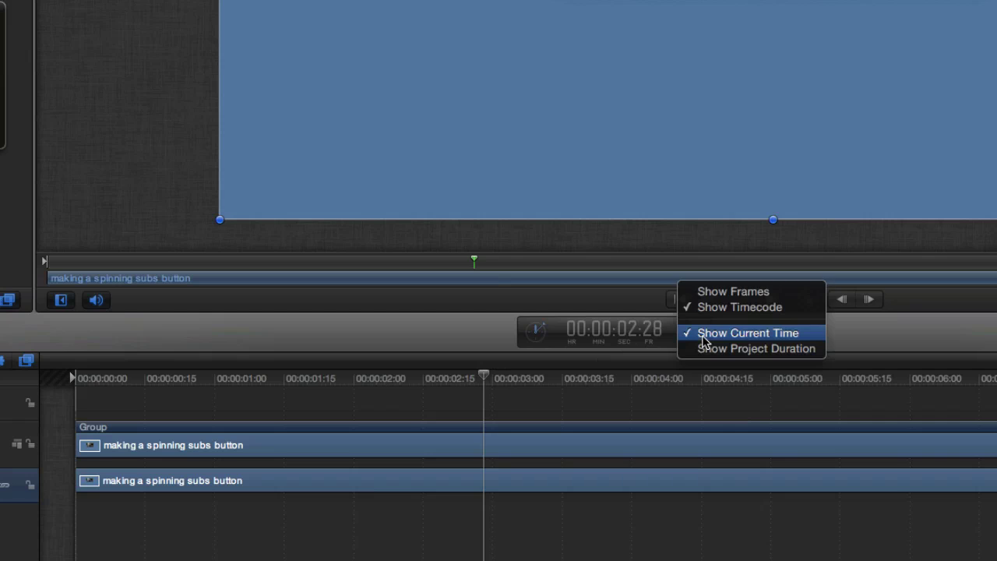
left_click(753, 297)
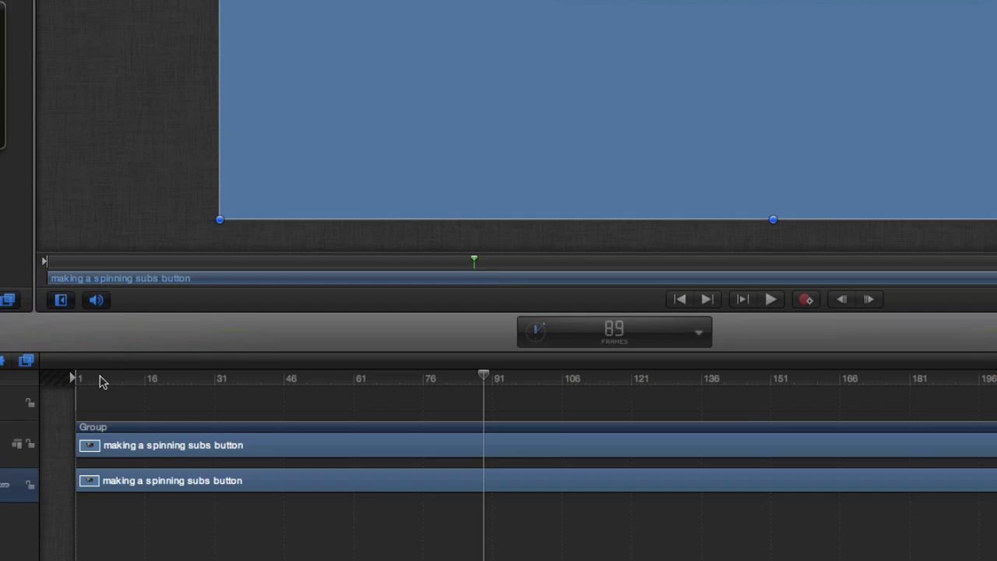
With keyframe recording on, shrink the image layer to about 85% scale at frame 87
left_click(185, 387)
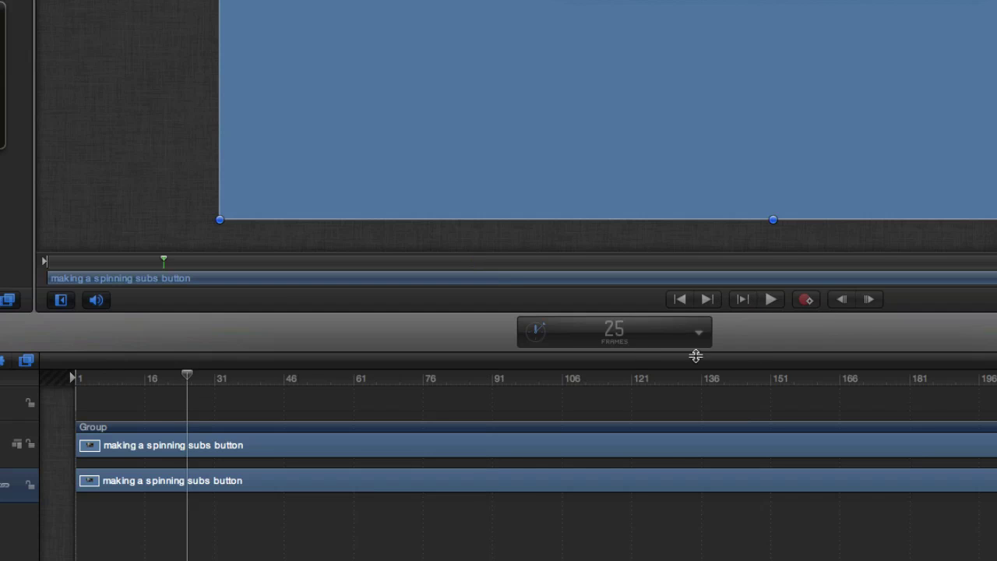
key("a")
key("space")
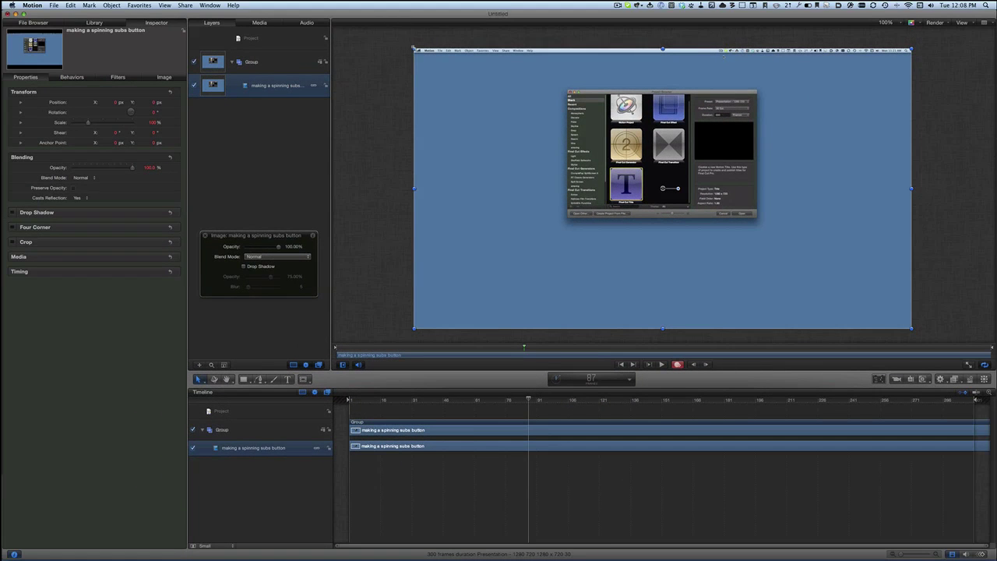
left_click_drag(413, 49, 461, 120)
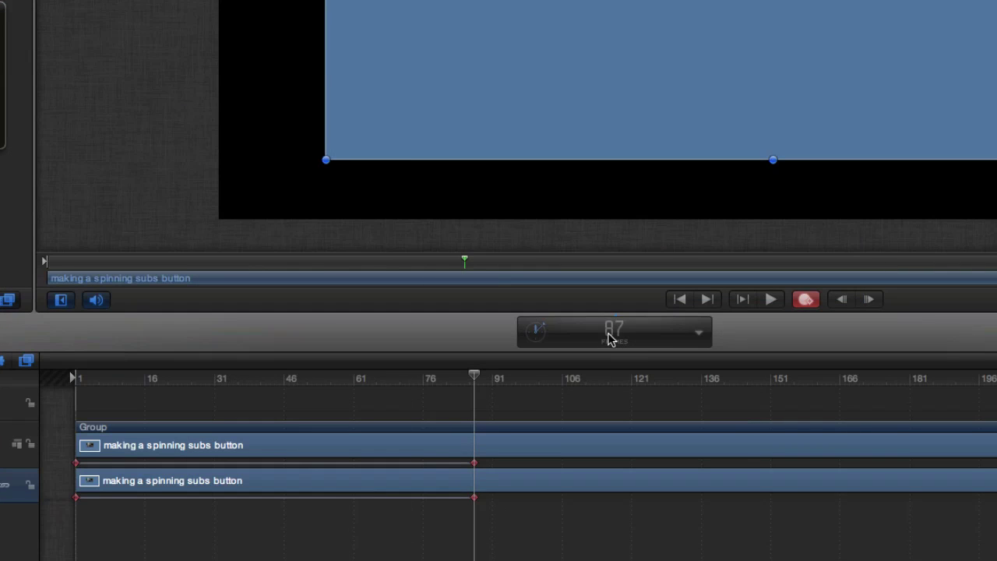
At frame 150, enlarge the image layer back up by dragging its corner handle
double_click(611, 334)
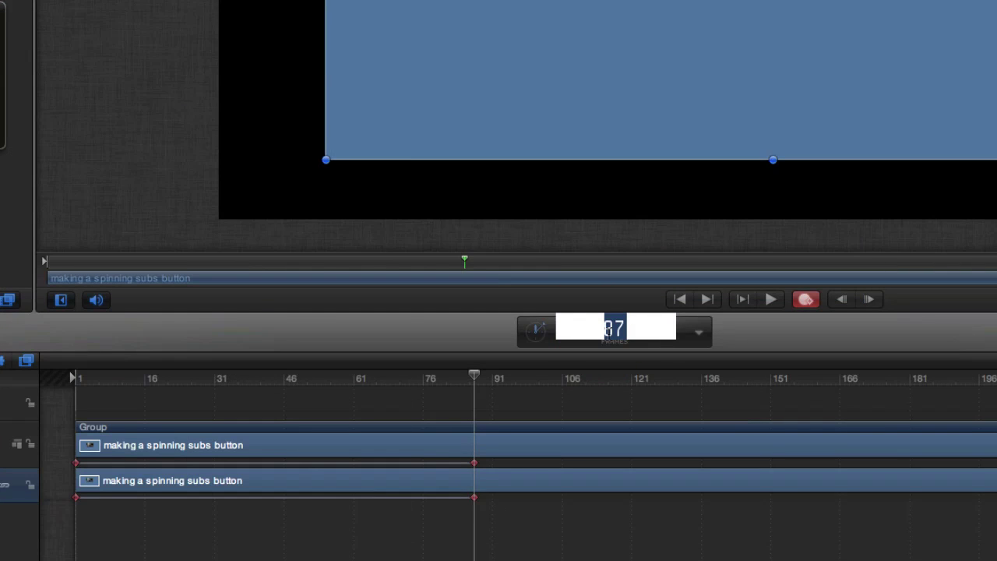
type("150")
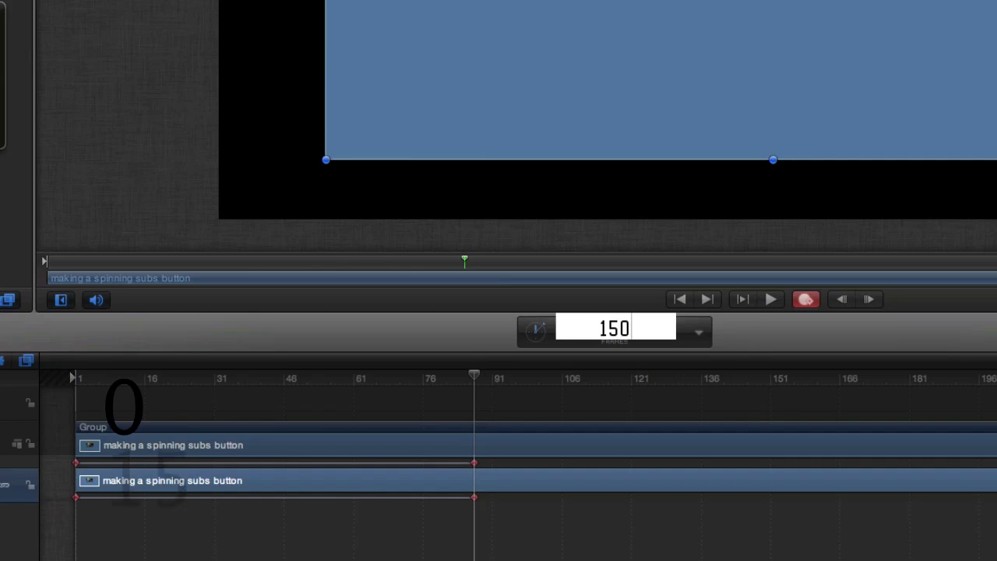
key("Return")
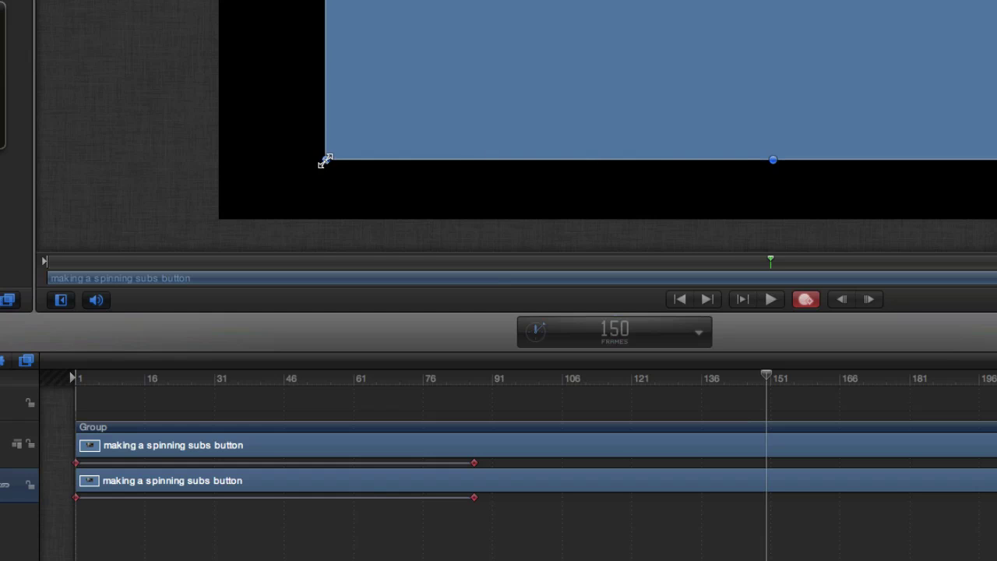
left_click_drag(324, 161, 219, 219)
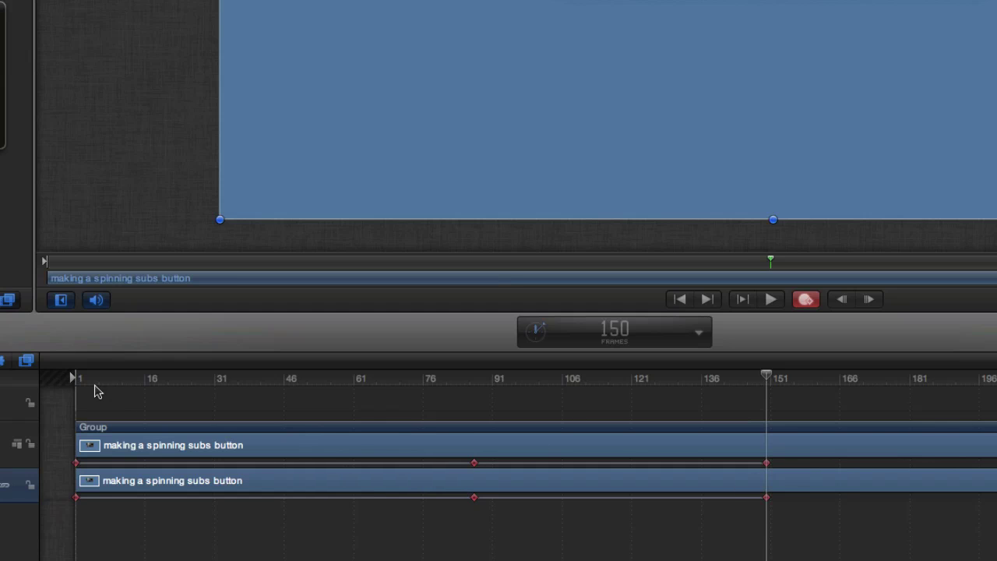
Set the play range to frames 21–157, play the animation, then turn keyframe recording off
left_click(169, 382)
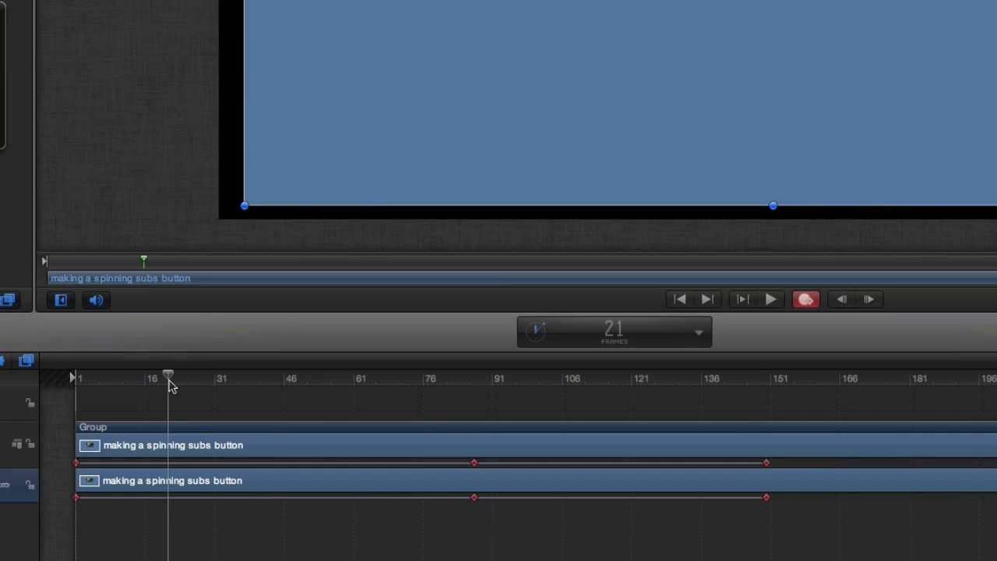
key("alt+super+i")
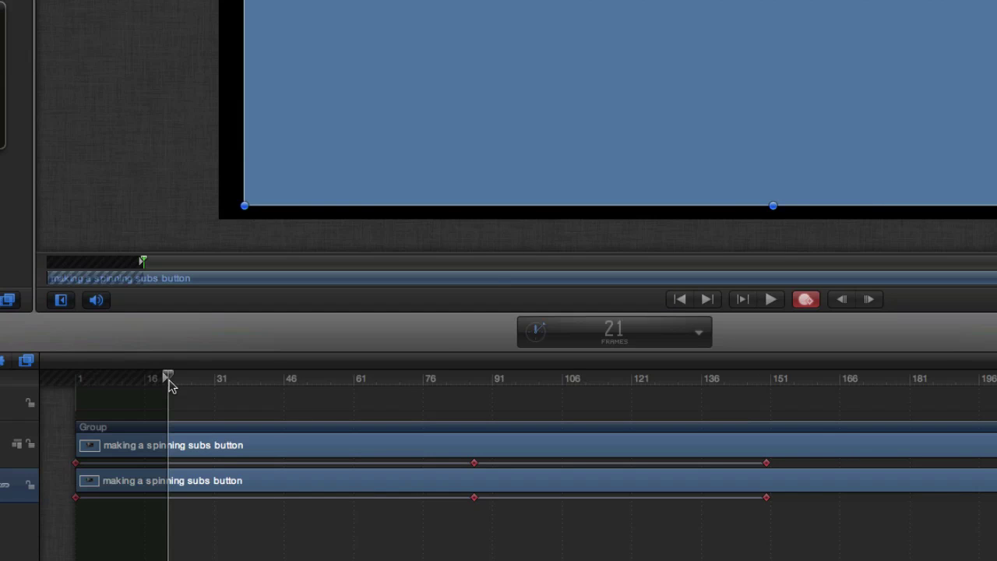
left_click(800, 381)
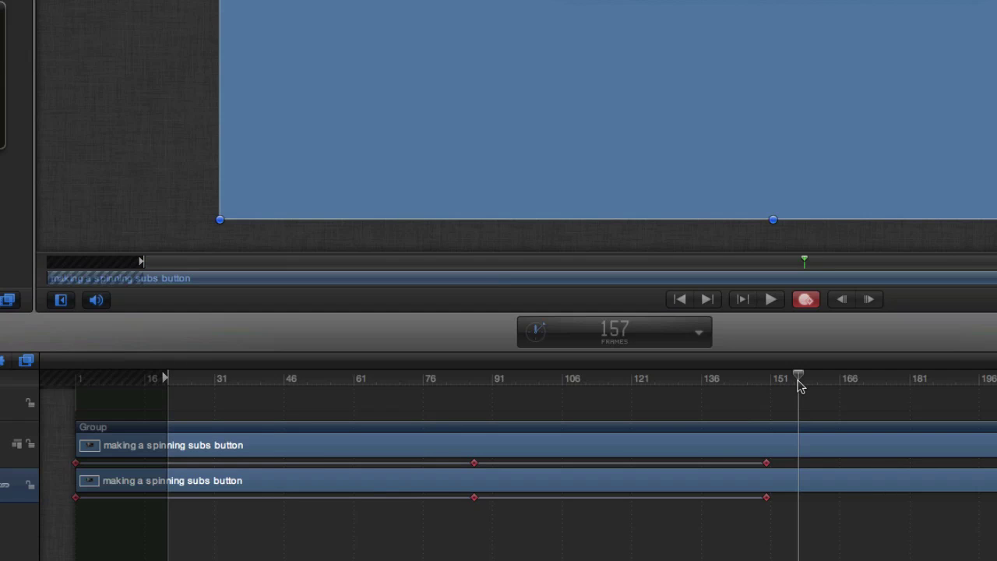
key("alt+super+o")
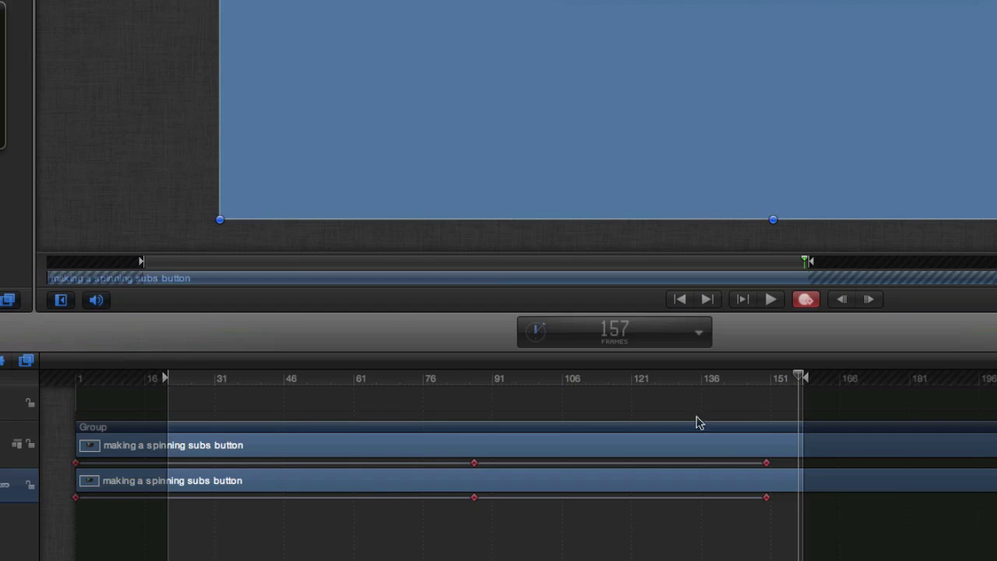
key("space")
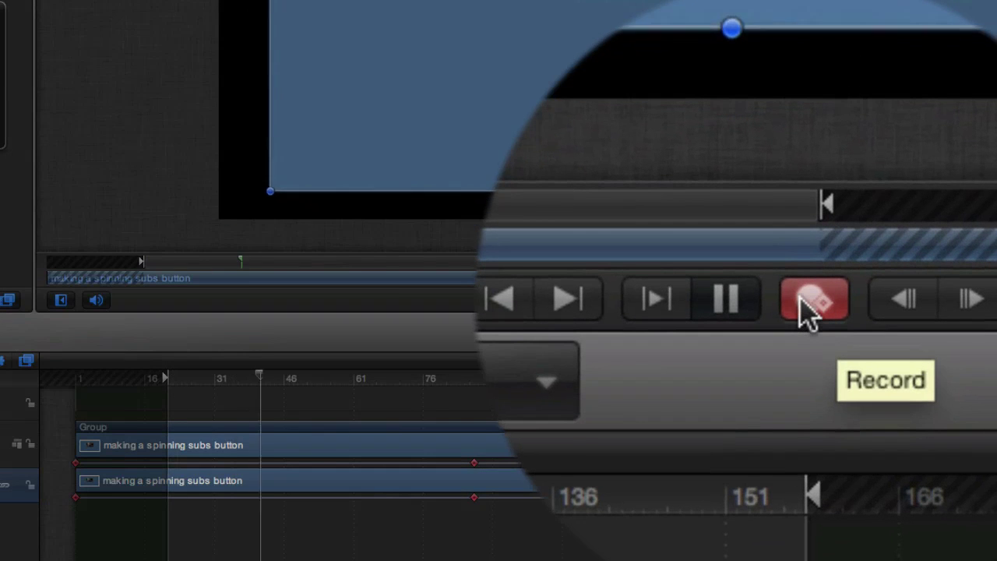
left_click(816, 312)
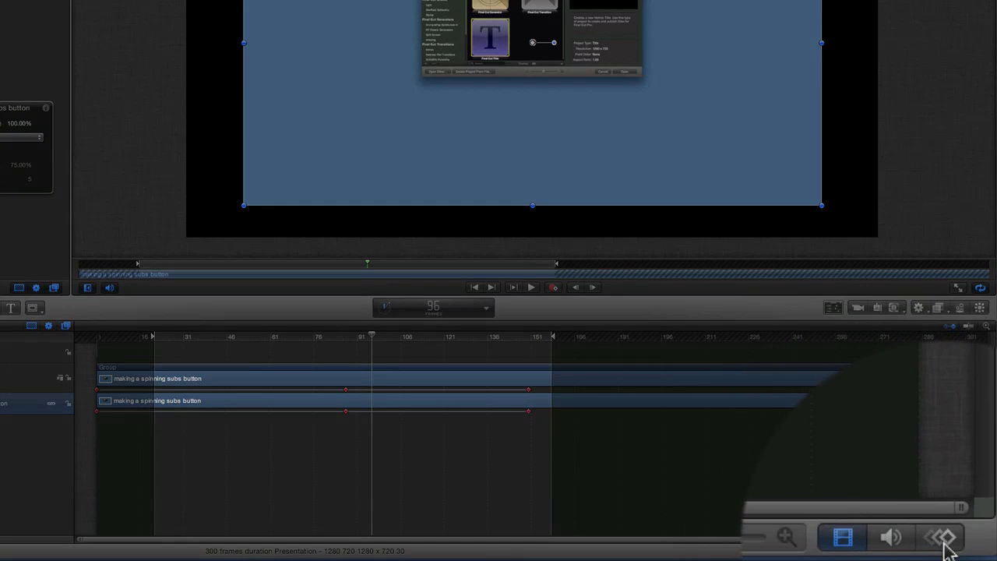
In the keyframe editor, move the low Scale.X keyframe earlier to frame 58, then replay from the start
left_click(976, 551)
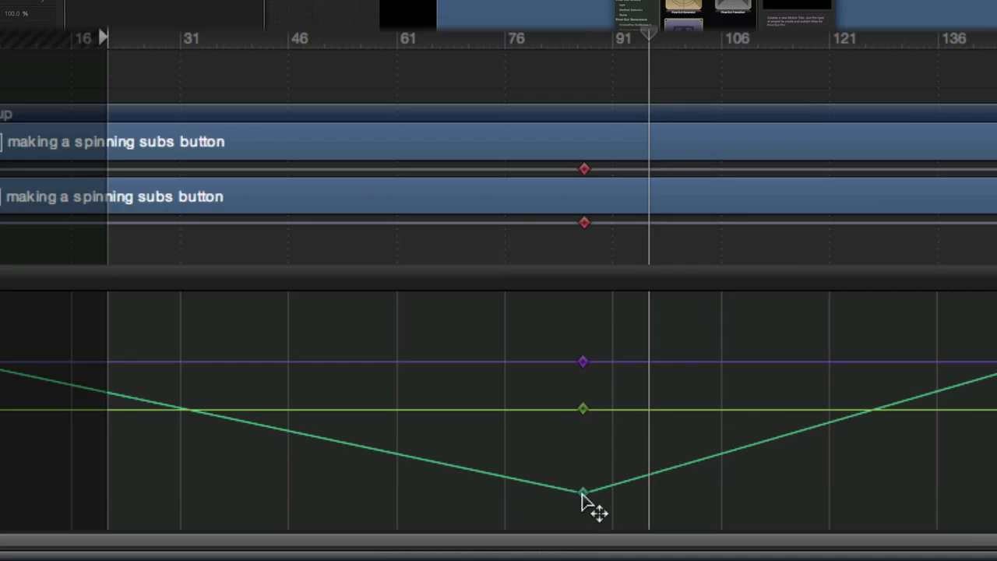
left_click_drag(583, 492, 330, 494)
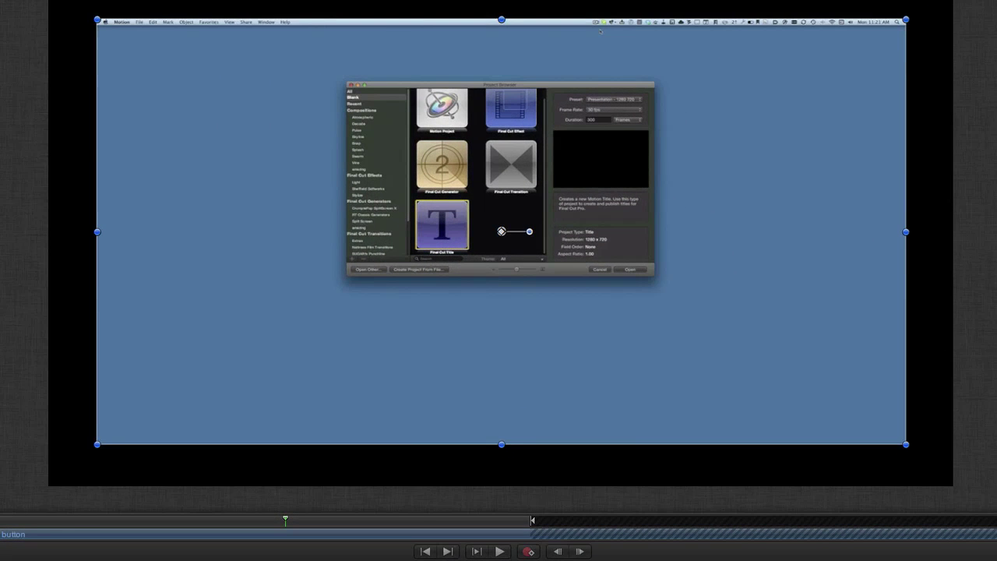
key("Home")
key("space")
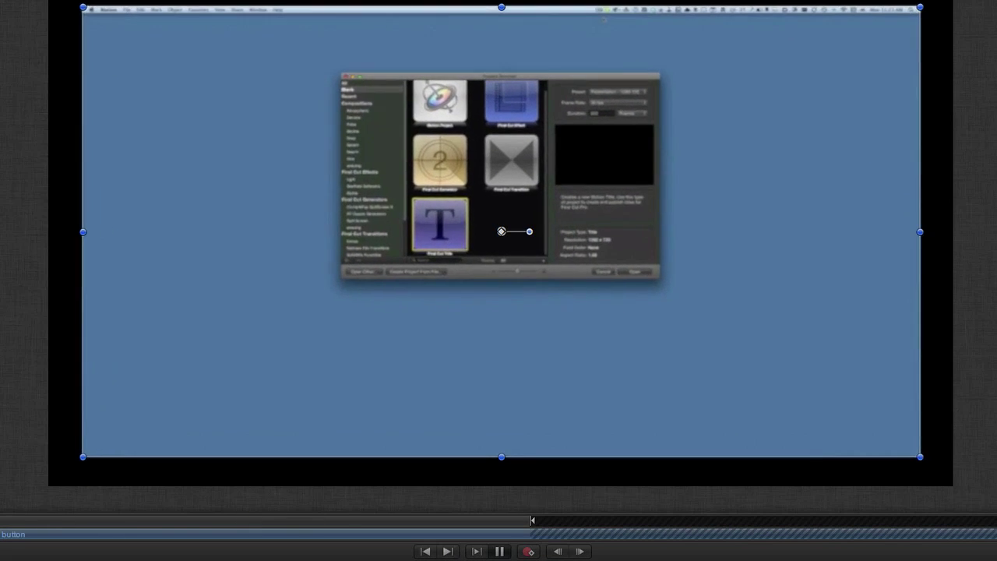
key("space")
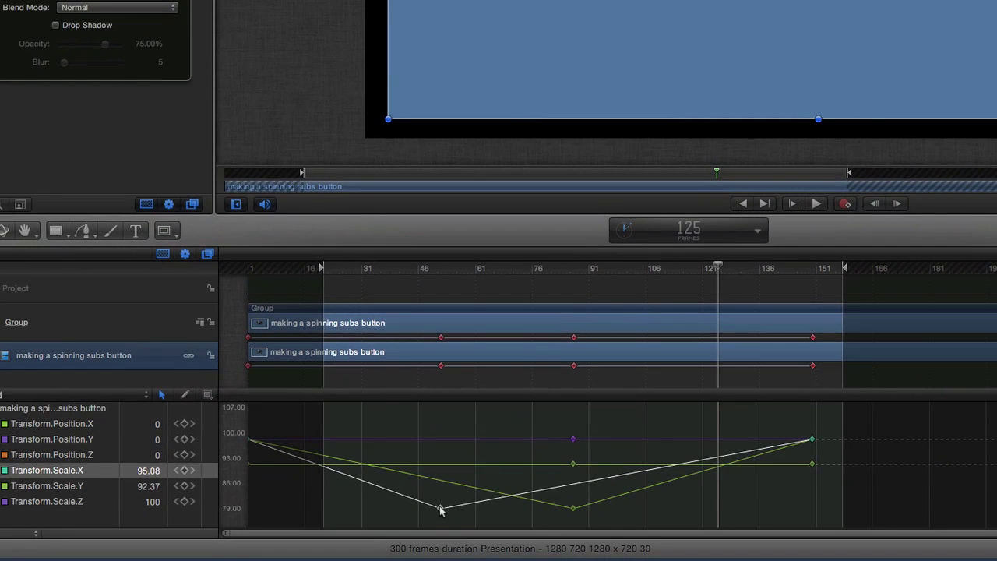
Give the Scale.X keyframe Bezier interpolation and drag its handles to curve it upward
right_click(124, 560)
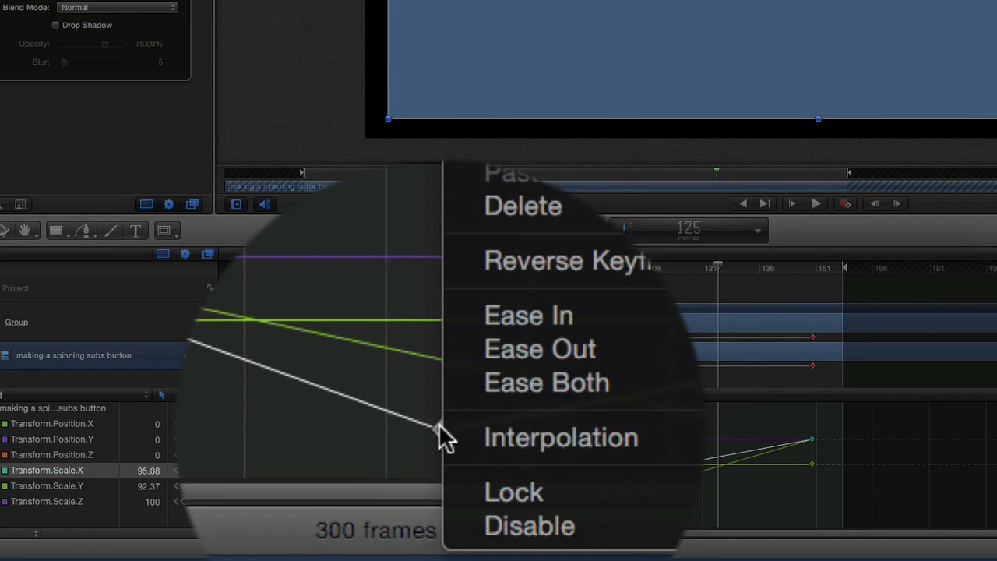
mouse_move(479, 443)
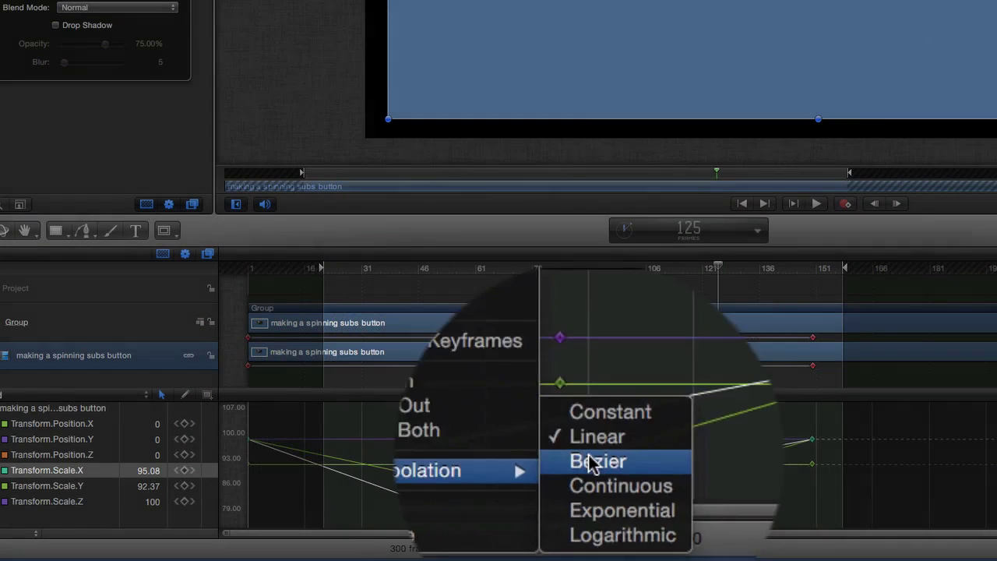
left_click(585, 453)
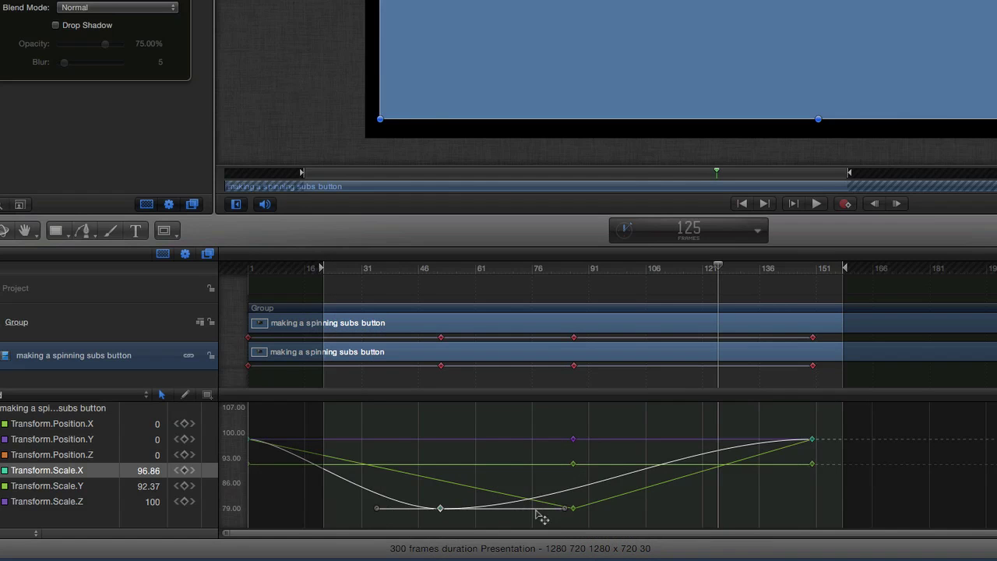
left_click_drag(565, 507, 526, 461)
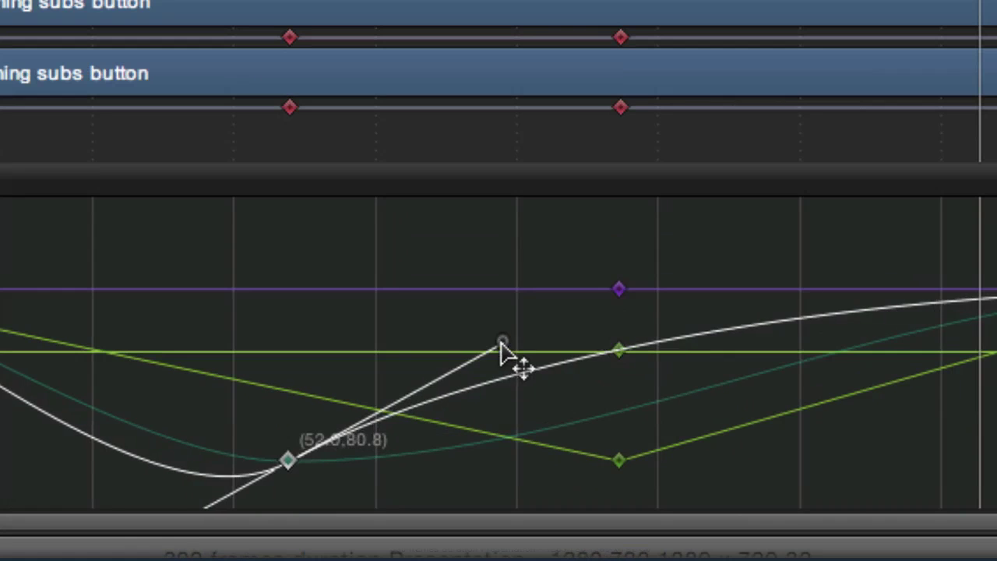
mouse_move(502, 350)
left_mouse_down()
mouse_move(561, 498)
mouse_move(521, 552)
mouse_move(491, 554)
mouse_move(543, 402)
mouse_move(514, 343)
left_mouse_up()
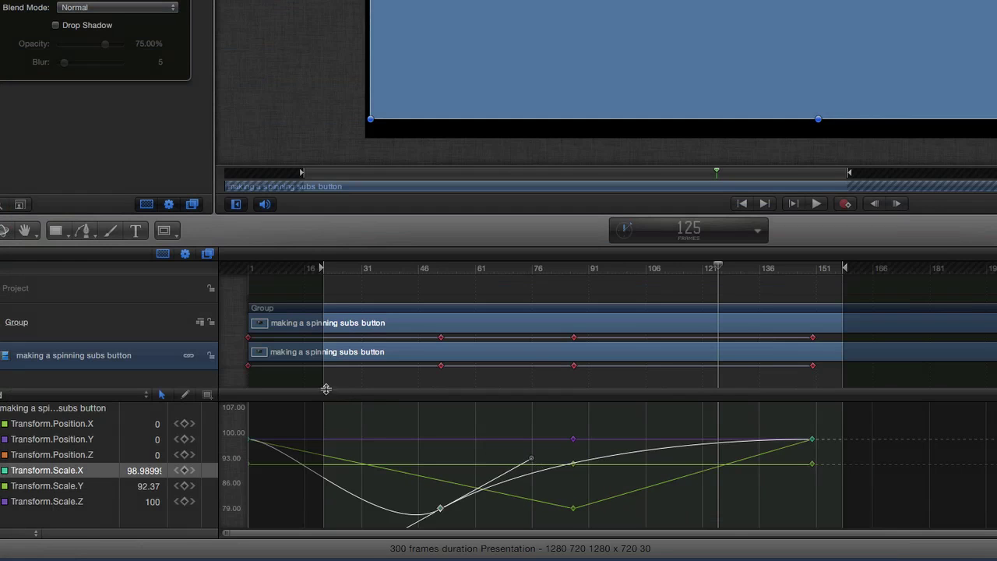
Apply Ease Both to the middle Scale.Y keyframe at frame 89
left_click(575, 508)
right_click(575, 509)
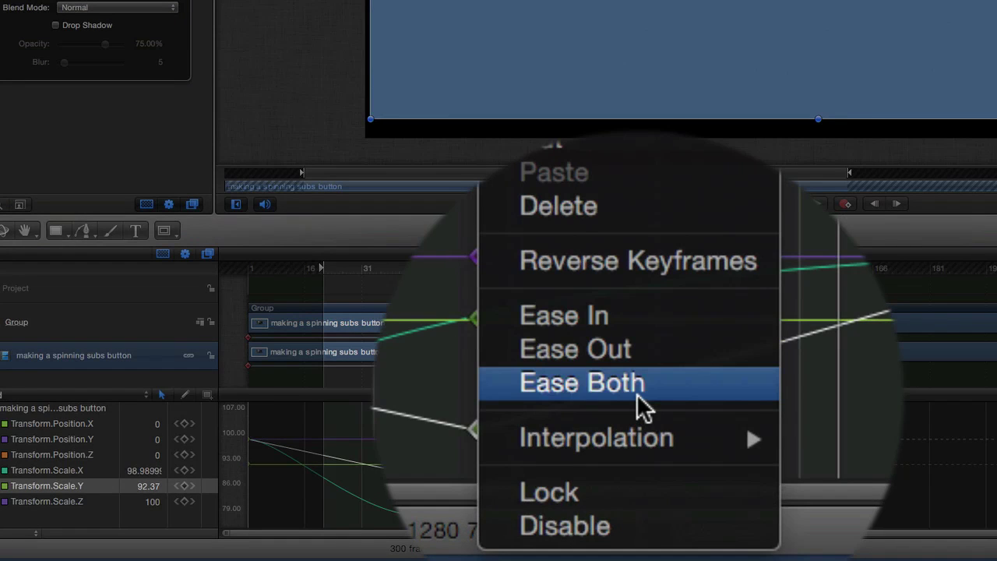
left_click(640, 403)
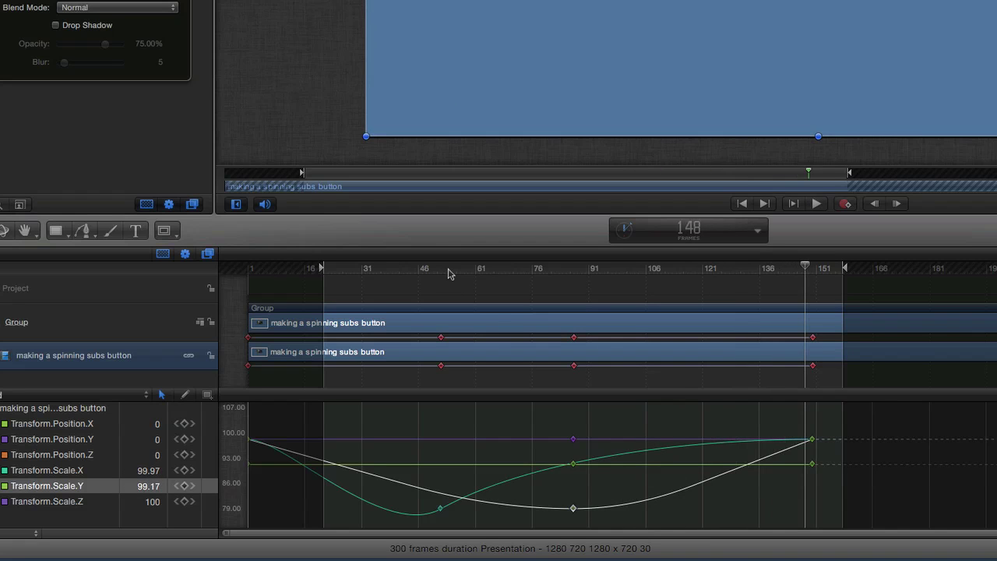
With Scale.Y hidden, pull the Scale.X Bezier handle up to steepen its rise, then show Scale.Y again
right_click(574, 510)
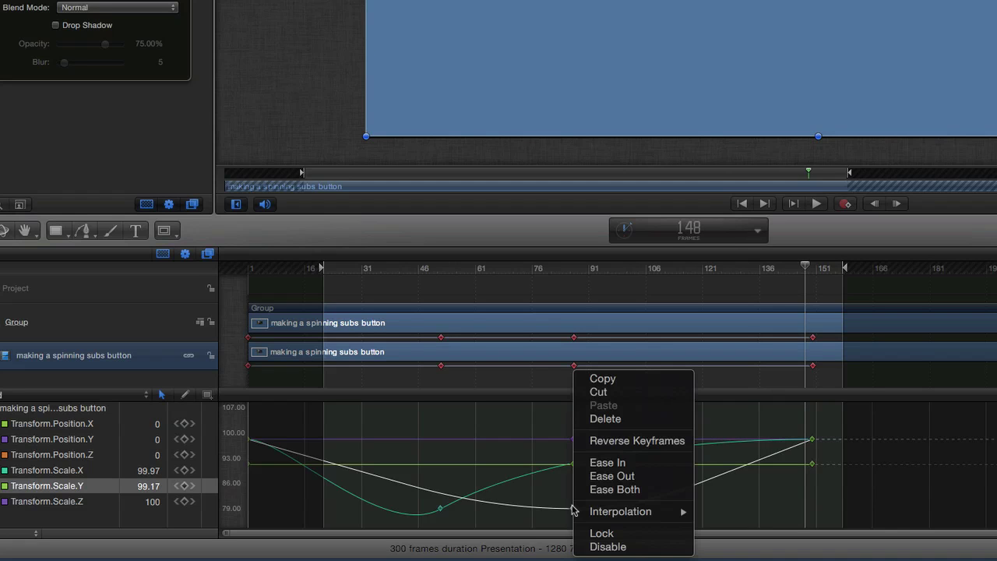
left_click(626, 441)
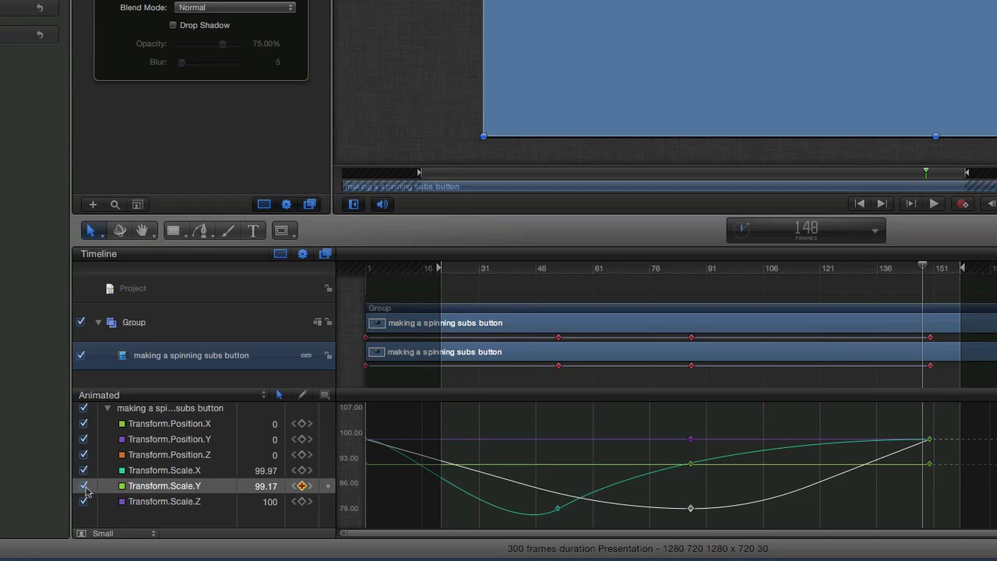
left_click(83, 486)
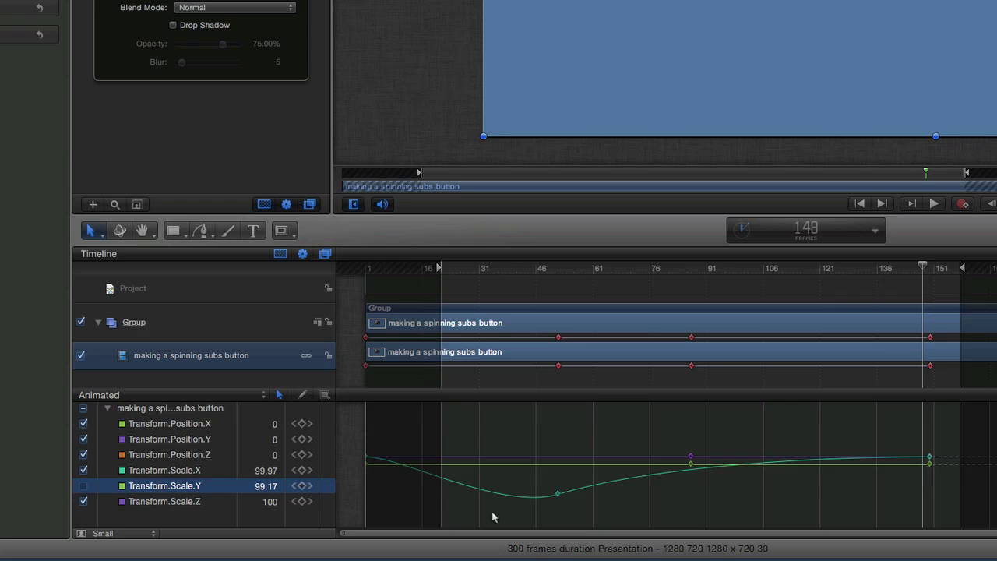
left_click(558, 495)
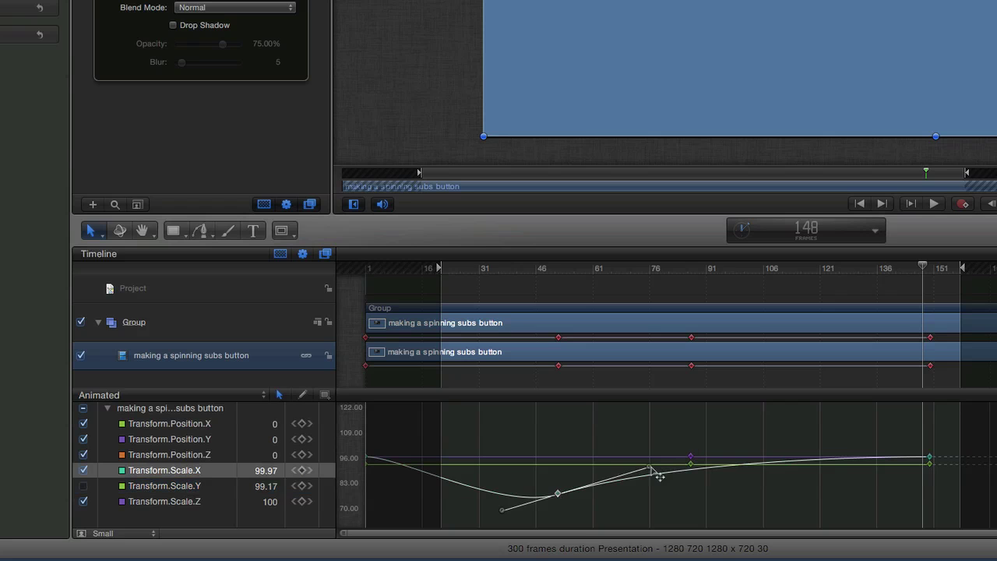
left_click_drag(651, 469, 623, 445)
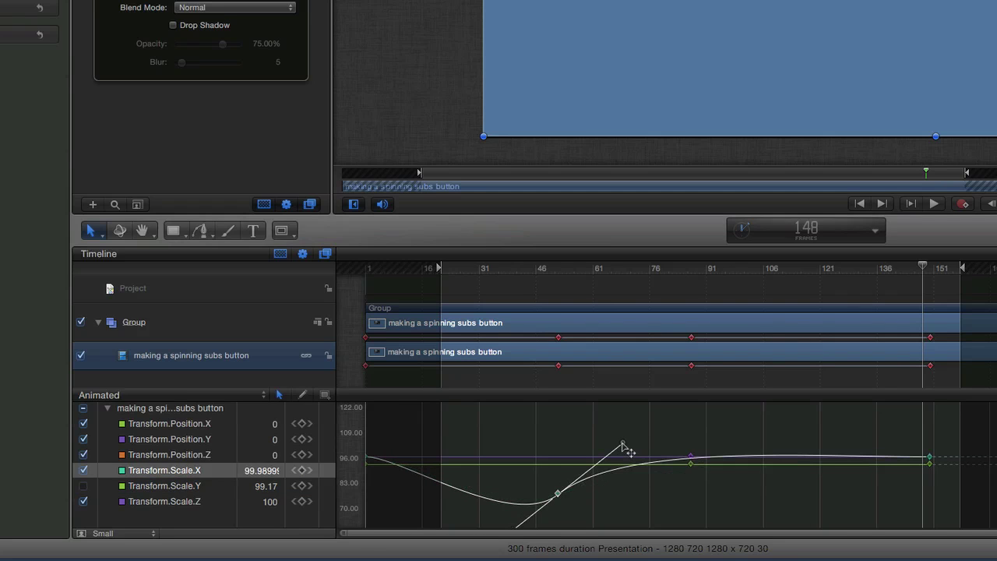
left_click(83, 487)
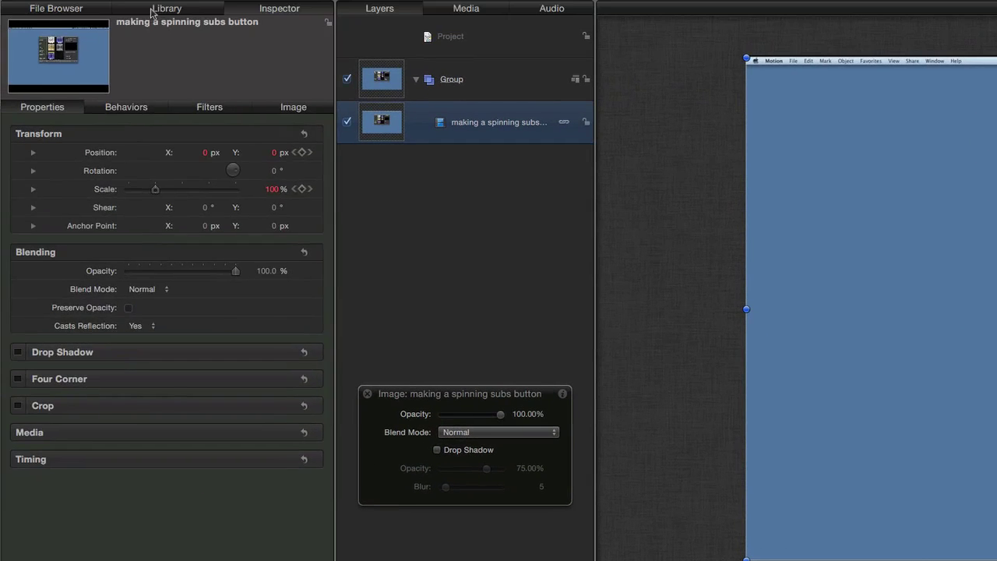
Drag the Arrow shape from the Library's Shapes list into the Group in the Timeline
key("super+2")
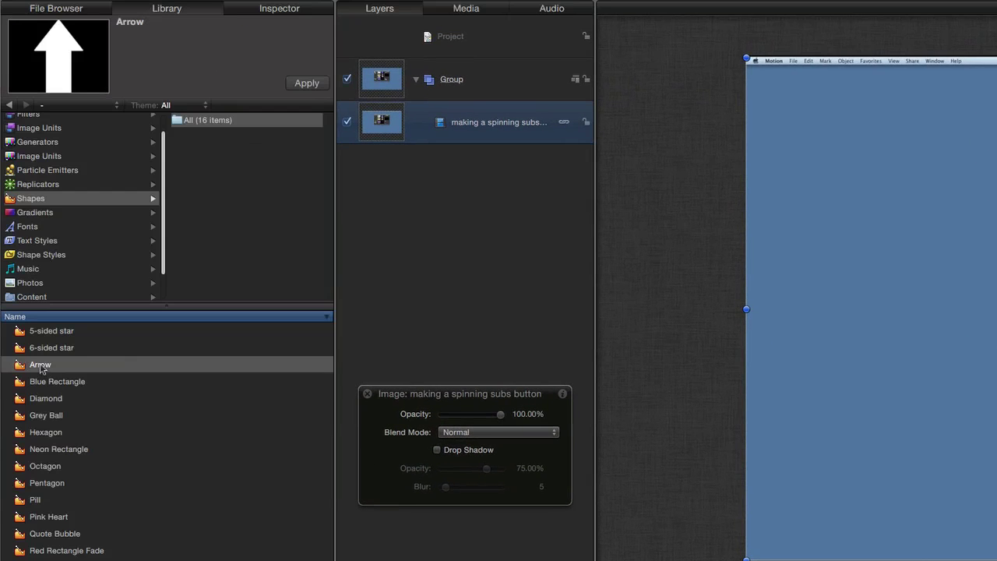
left_click_drag(40, 367, 821, 560)
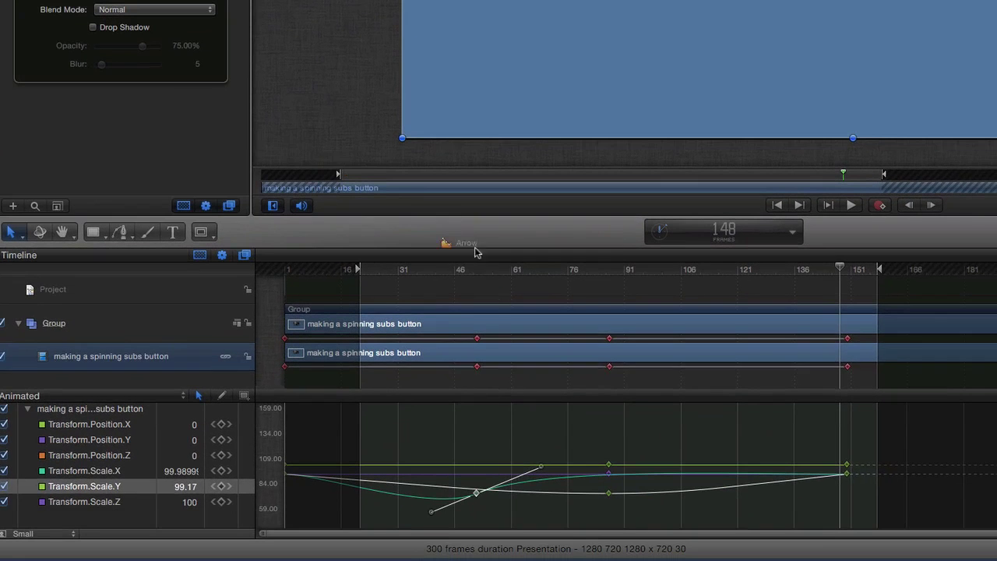
mouse_move(475, 251)
left_mouse_down()
mouse_move(494, 304)
mouse_move(447, 327)
mouse_move(459, 328)
mouse_move(455, 304)
mouse_move(467, 305)
mouse_move(456, 286)
mouse_move(479, 300)
left_mouse_up()
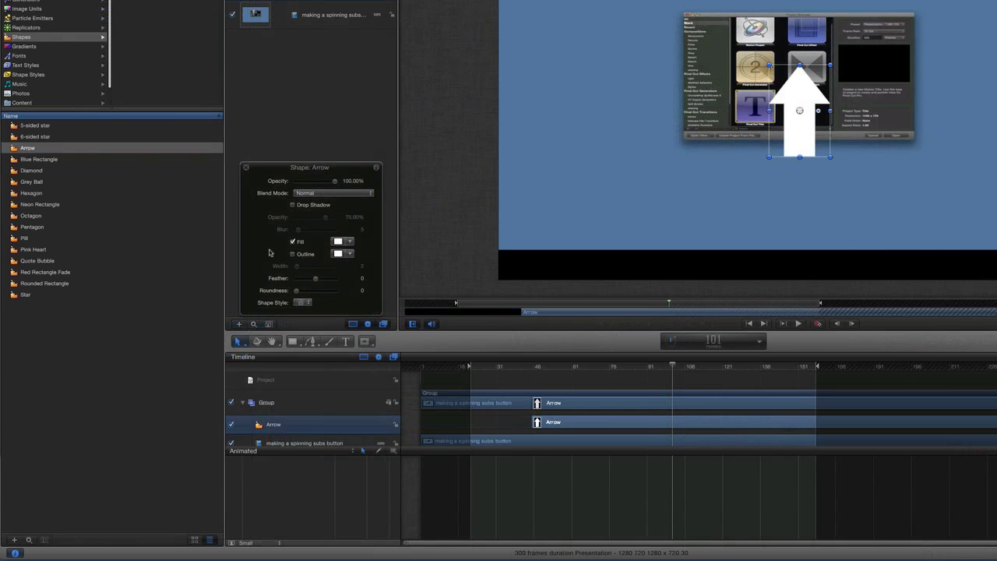
Drop Blue Rectangle into the Group, then set Arrow 1's Timing In to frame 97
left_click(34, 161)
left_click_drag(34, 162, 594, 429)
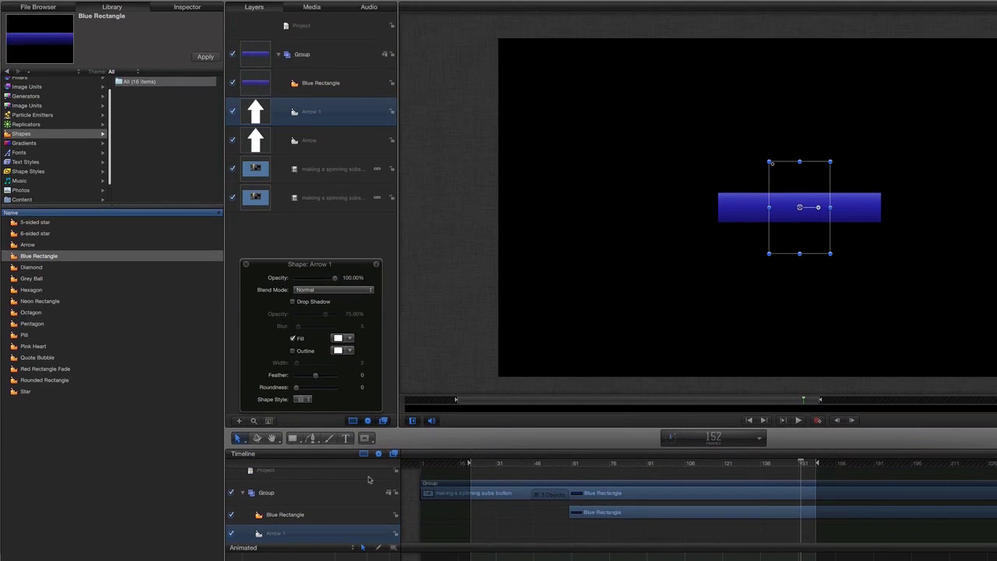
left_click(187, 8)
left_click(31, 73)
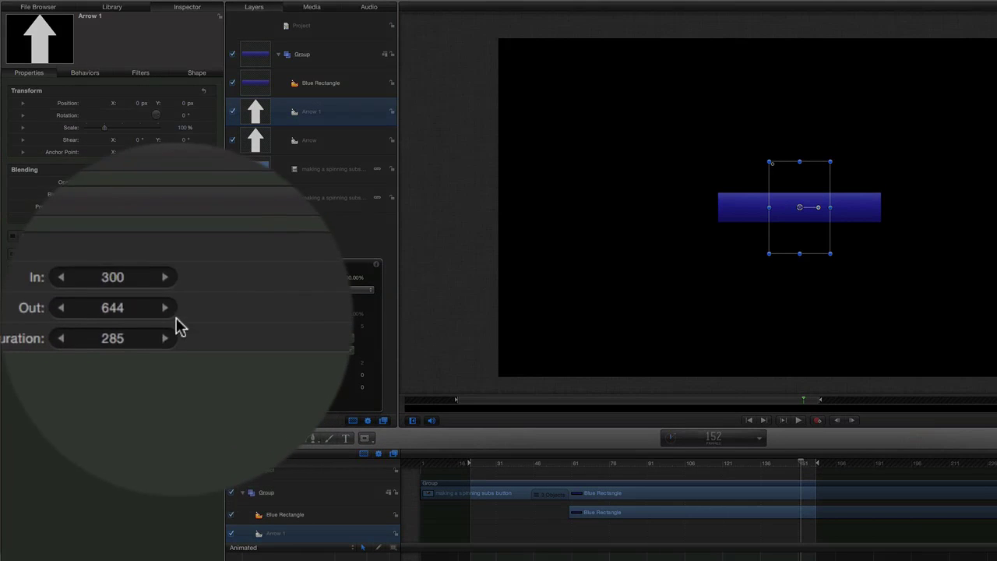
left_click_drag(177, 303, 78, 294)
left_click_drag(8, 278, 1, 278)
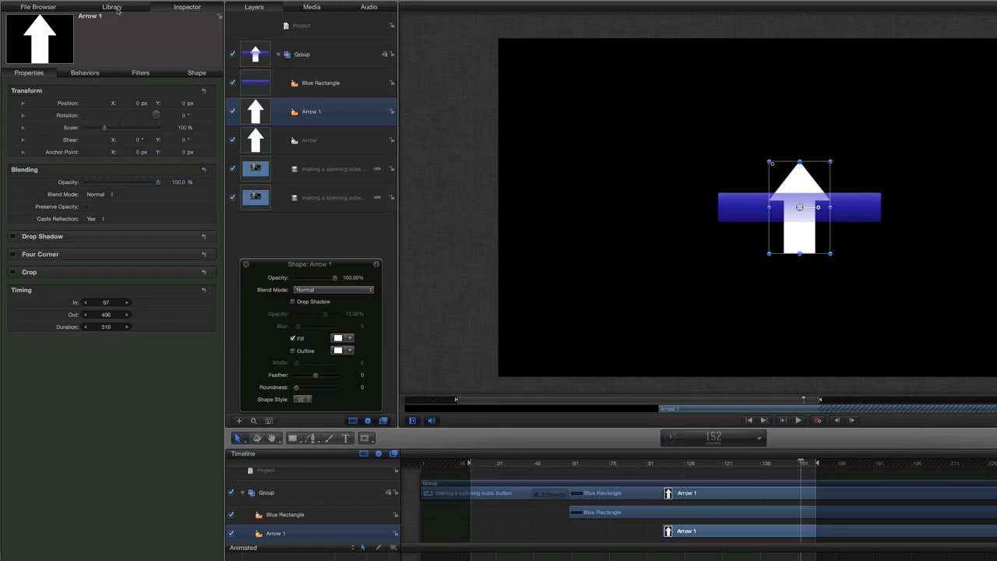
Drag the Hexagon shape from the Library's Shapes list into the Group in the Timeline
left_click(117, 9)
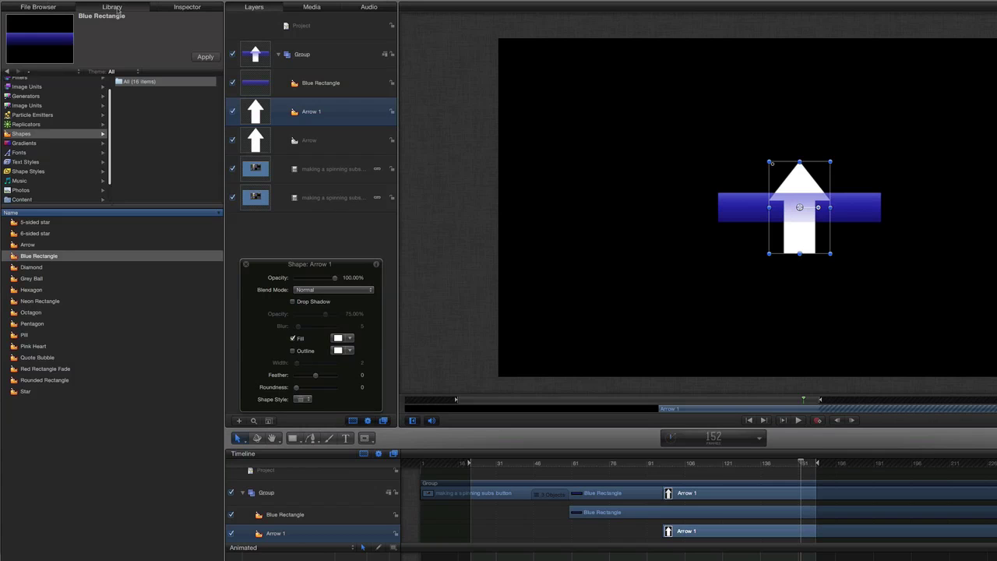
left_click(30, 290)
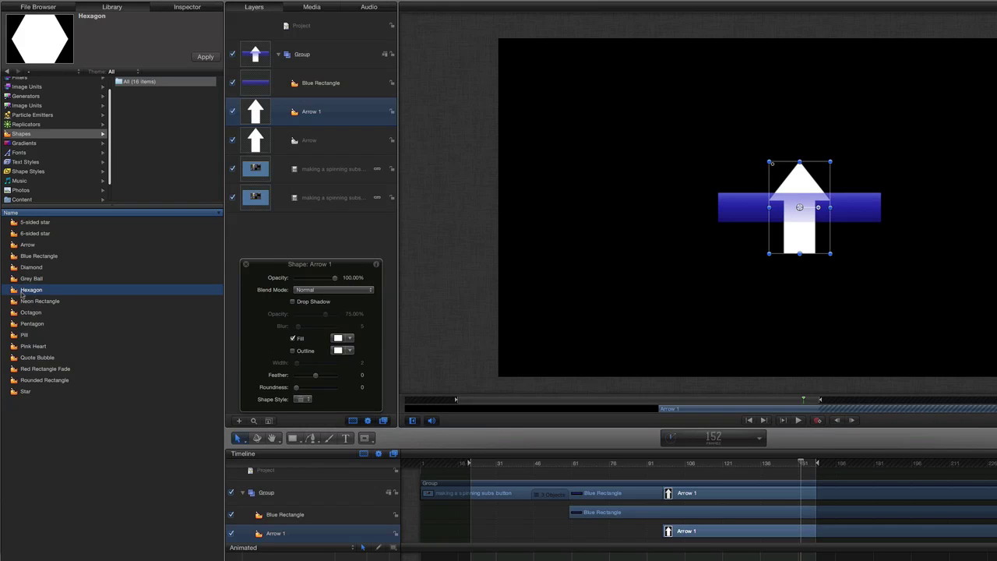
left_click_drag(22, 294, 658, 554)
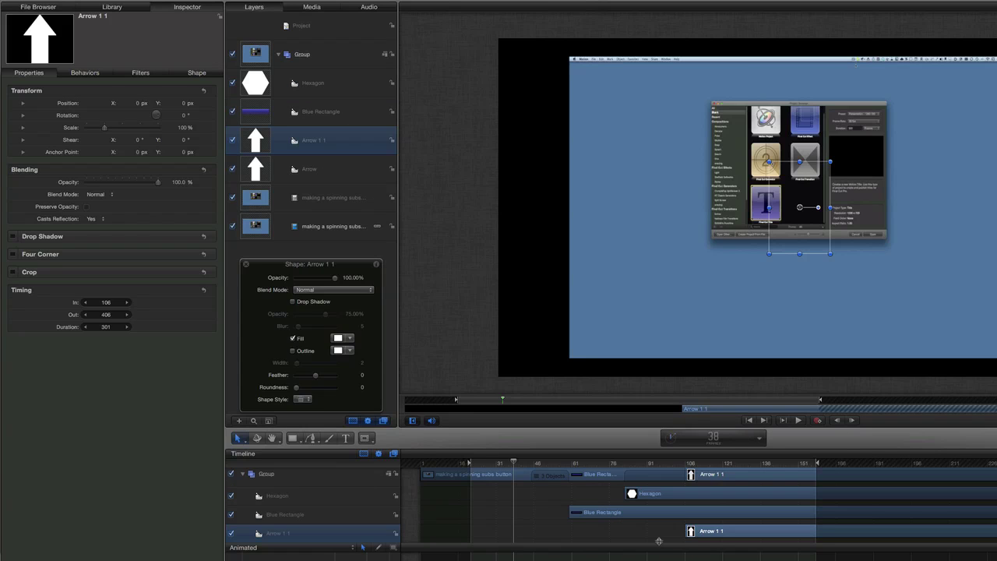